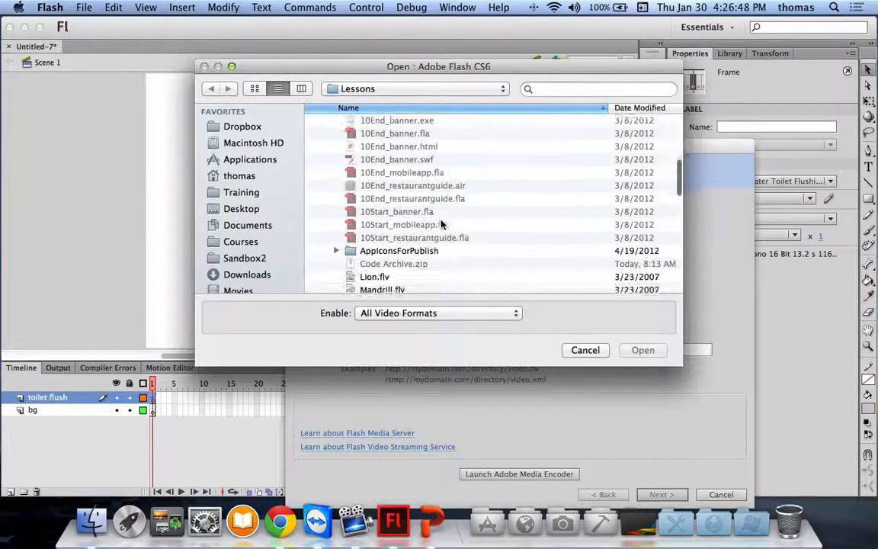
Choose Penguins.f4v from the Lessons folder as the external video with playback component, and continue to skinning.
scroll(444, 227, down, 3)
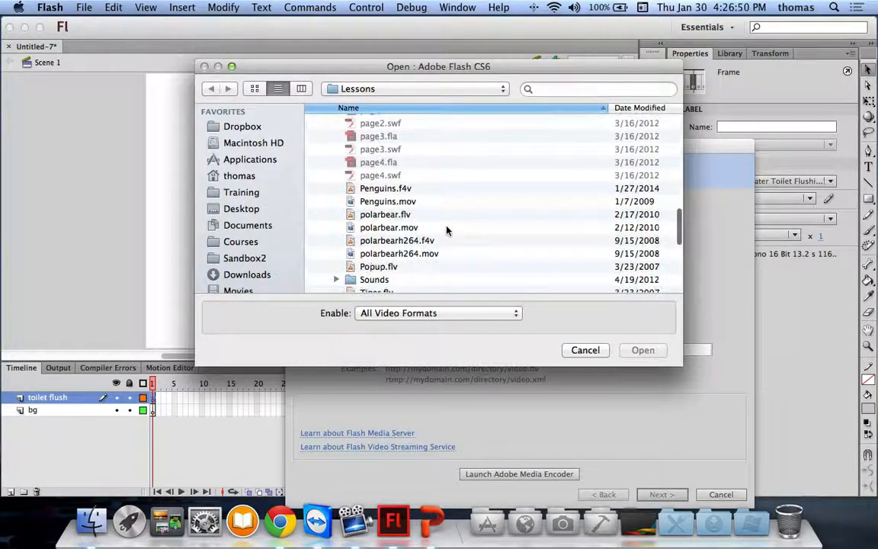
click(382, 189)
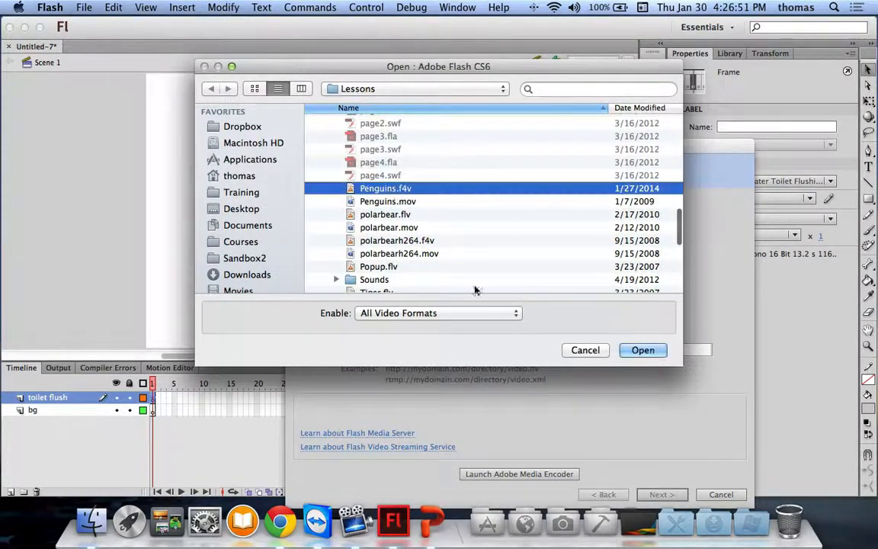
click(642, 350)
drag(488, 157, 462, 81)
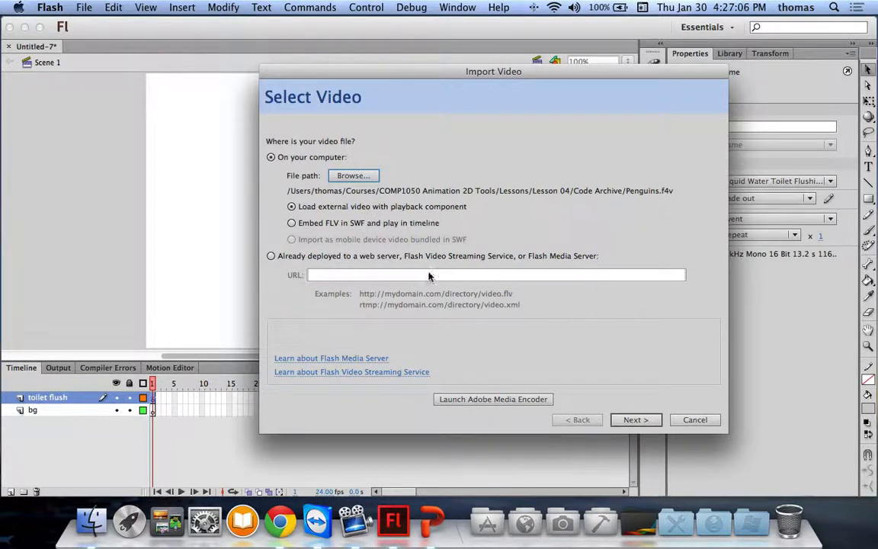
click(636, 420)
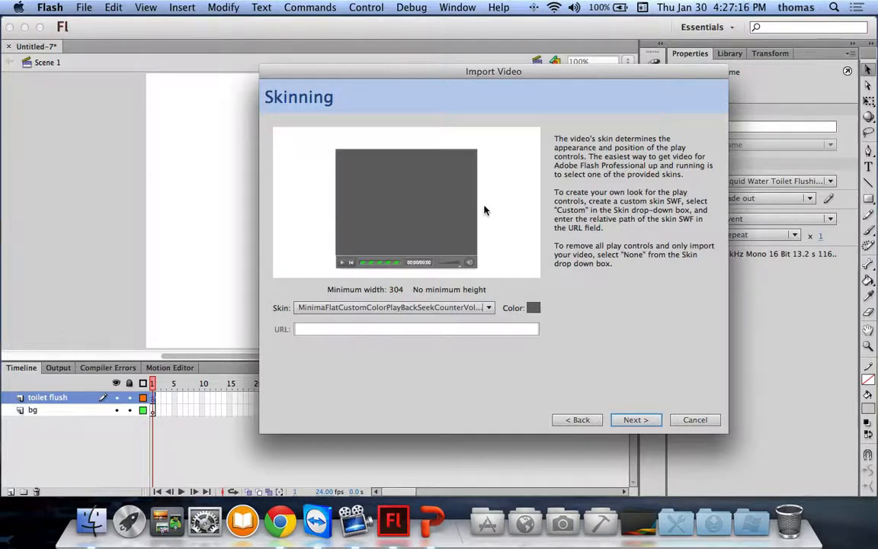
Check the skinning instructions in the PowerPoint slide show, and choose the MinimaFlatCustomColorPlayBackSeekCounterVolMute.swf skin in Flash.
click(419, 308)
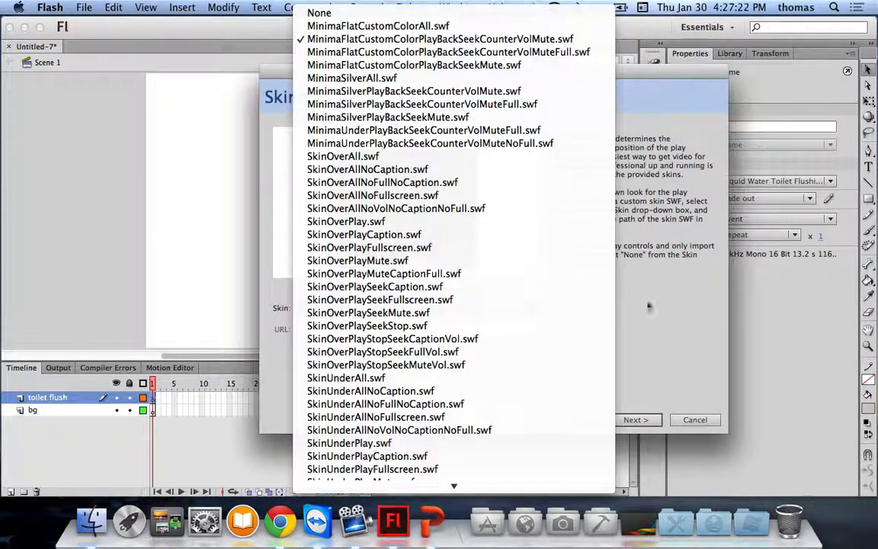
click(663, 320)
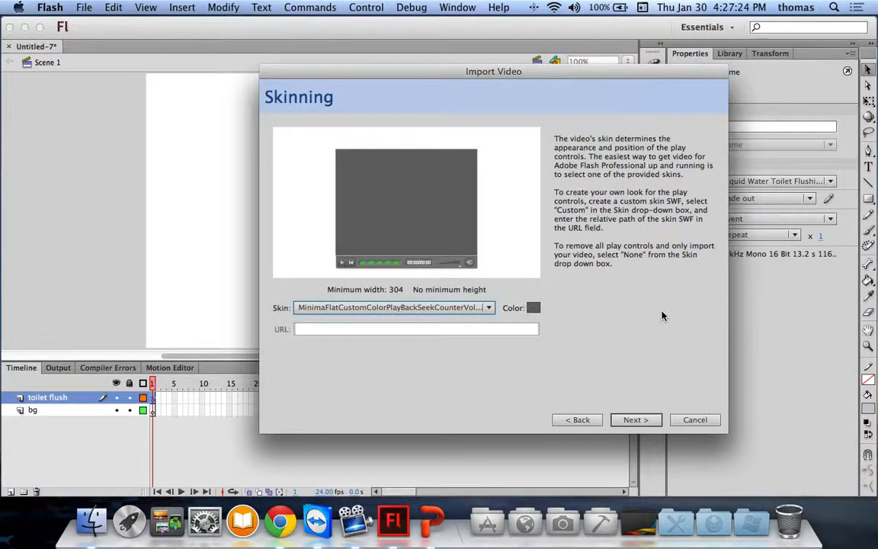
key(super+Tab)
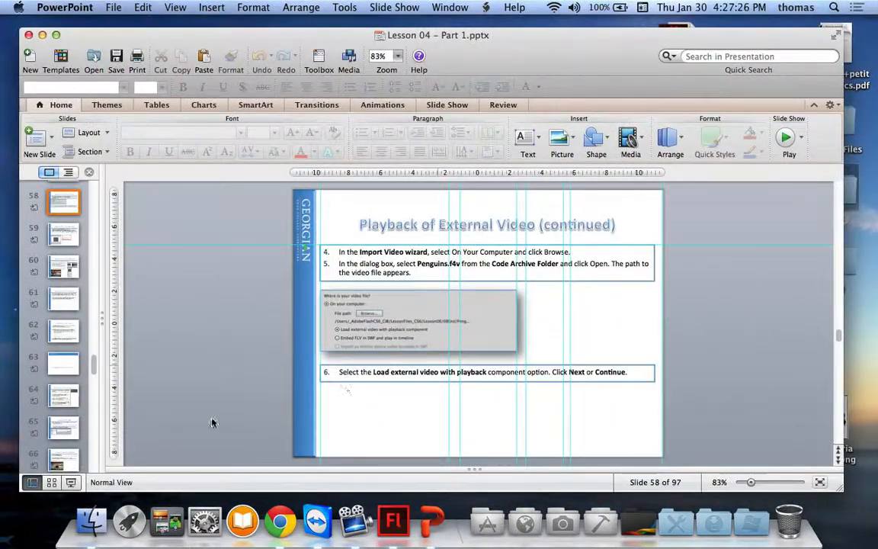
click(72, 482)
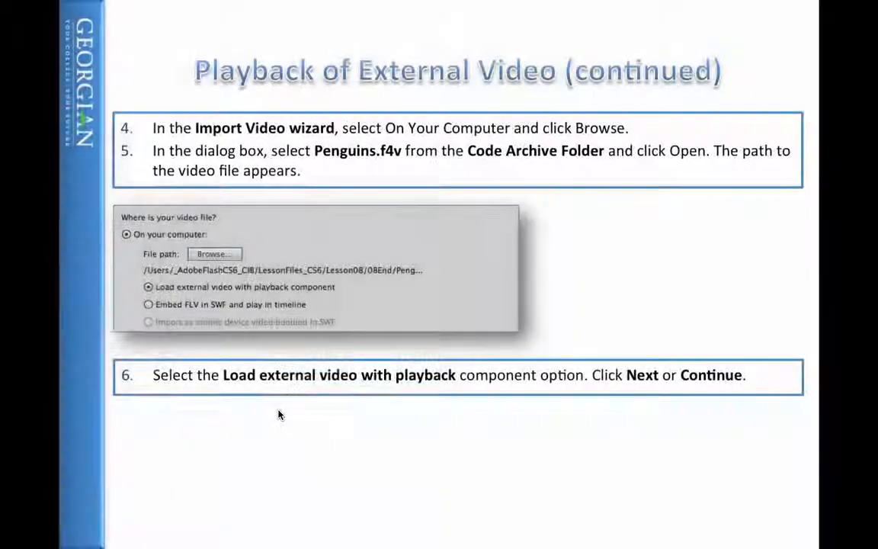
key(Right)
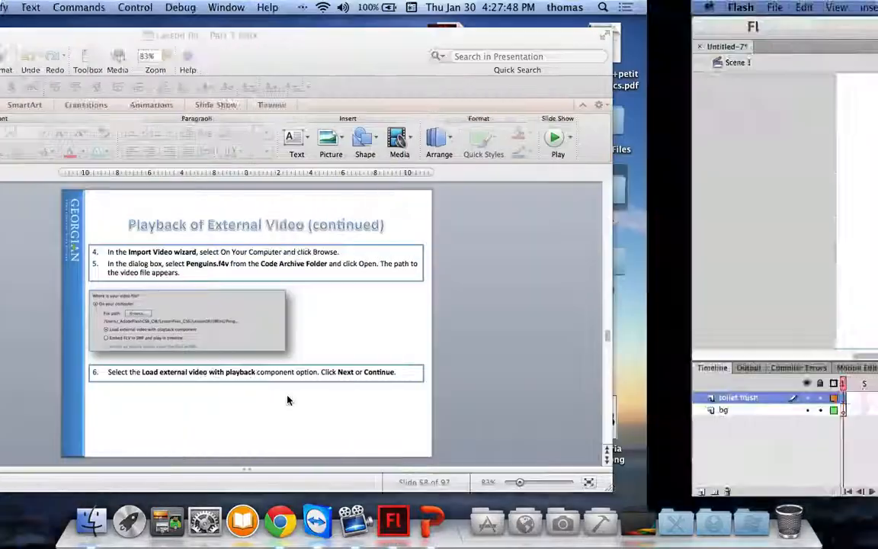
key(cmd+Tab)
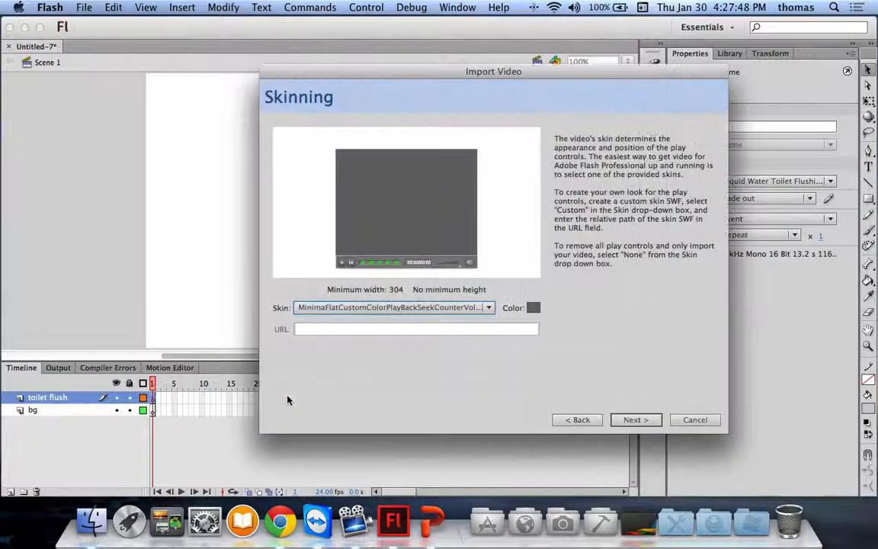
click(405, 308)
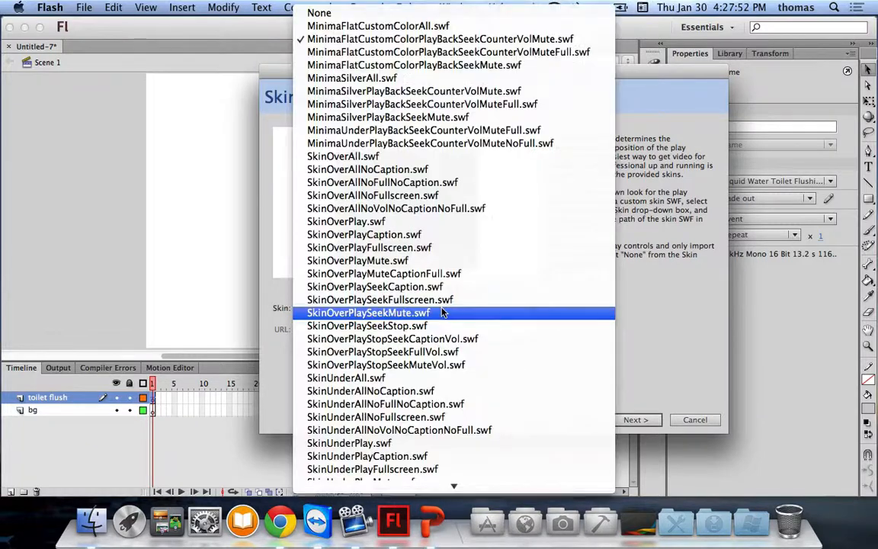
click(423, 39)
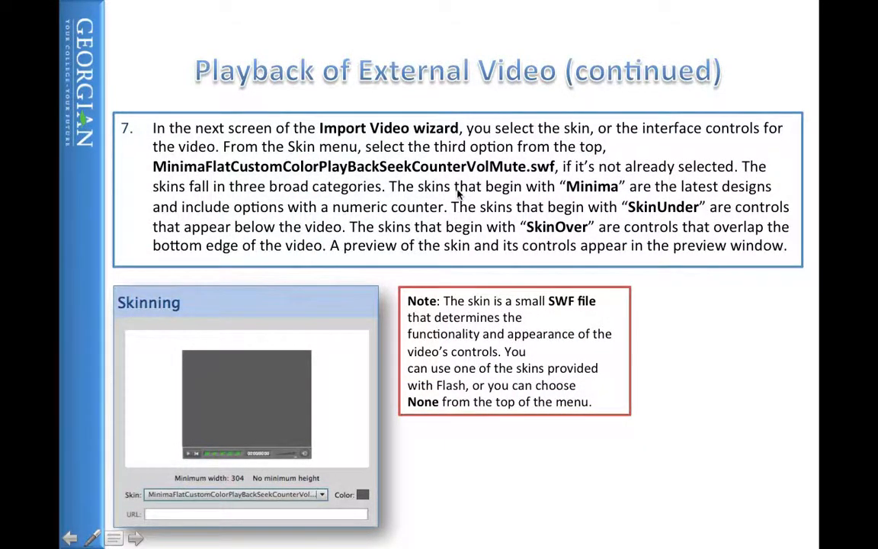
Advance to the PowerPoint slide about the skin color, return to Flash and set the color to #333333.
click(580, 308)
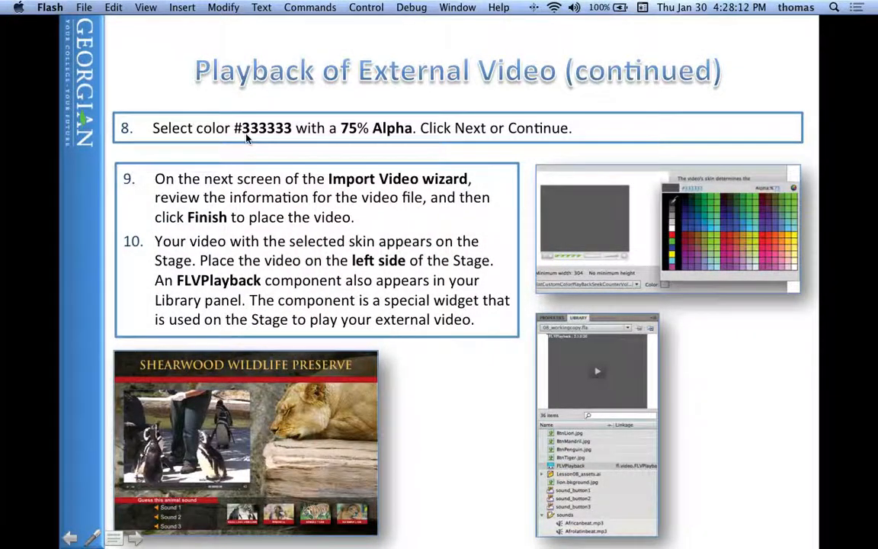
key(ctrl+Right)
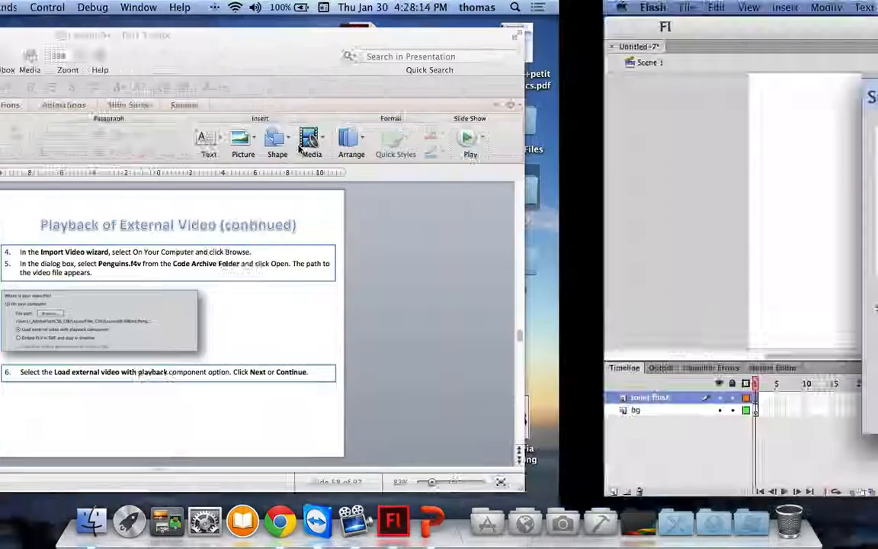
click(535, 308)
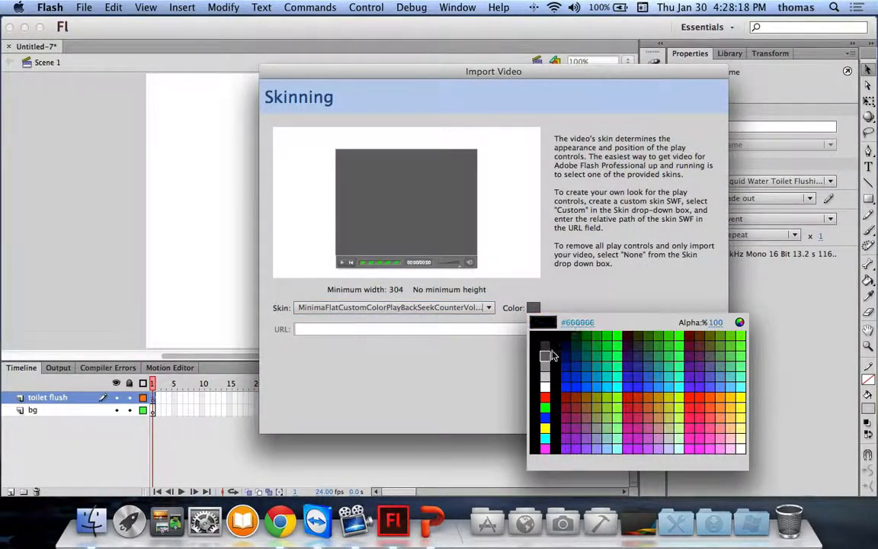
click(598, 322)
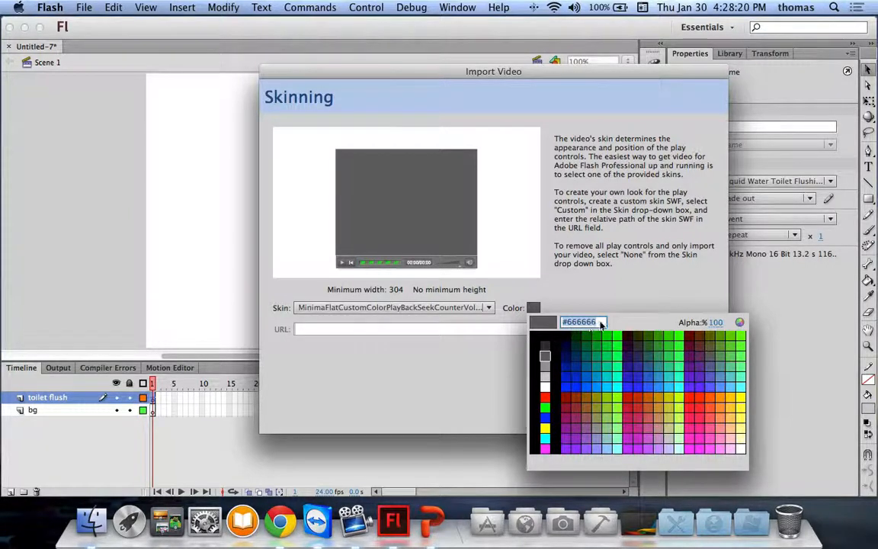
key(BackSpace)
key(BackSpace)
key(BackSpace)
key(BackSpace)
key(BackSpace)
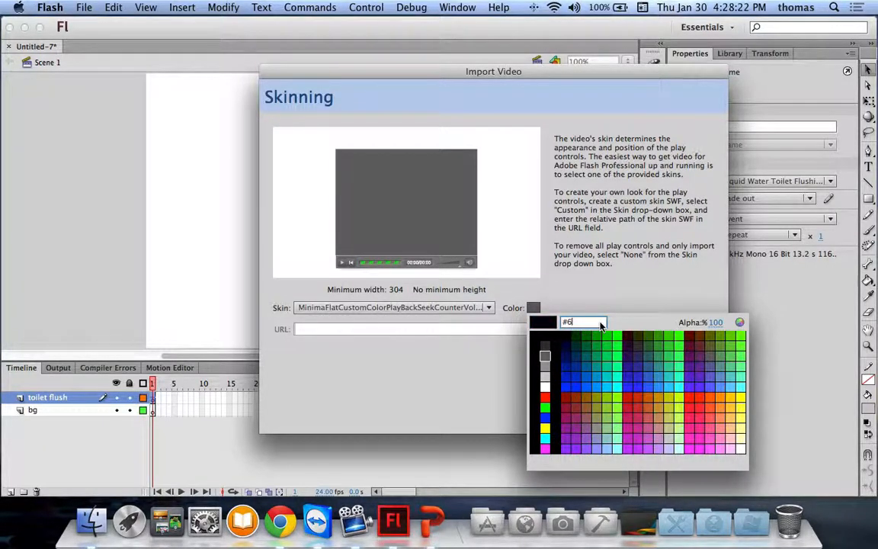
key(BackSpace)
text(333333)
key(Return)
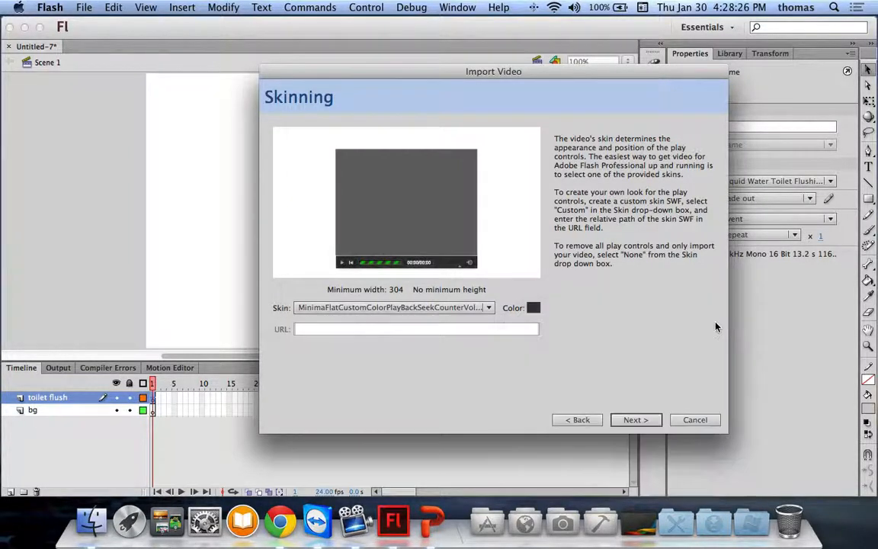
Set the skin color's alpha to 75%.
click(534, 309)
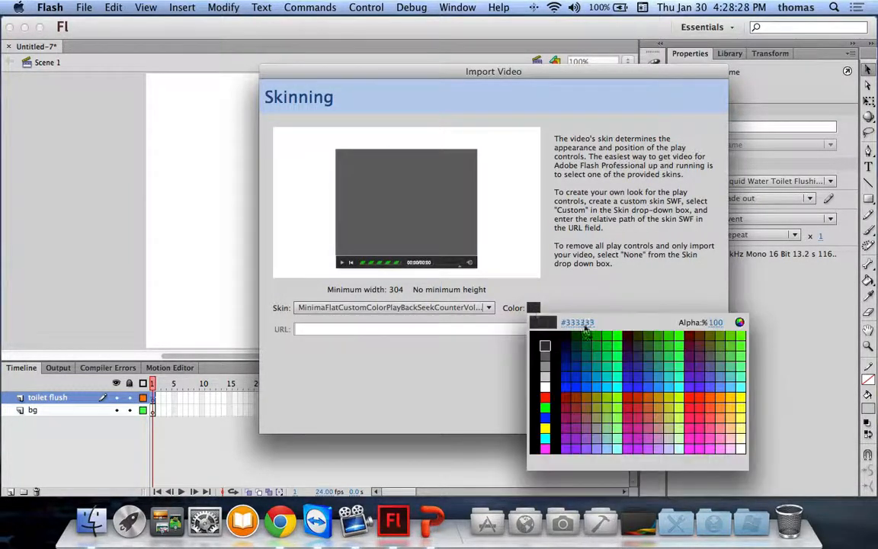
click(716, 322)
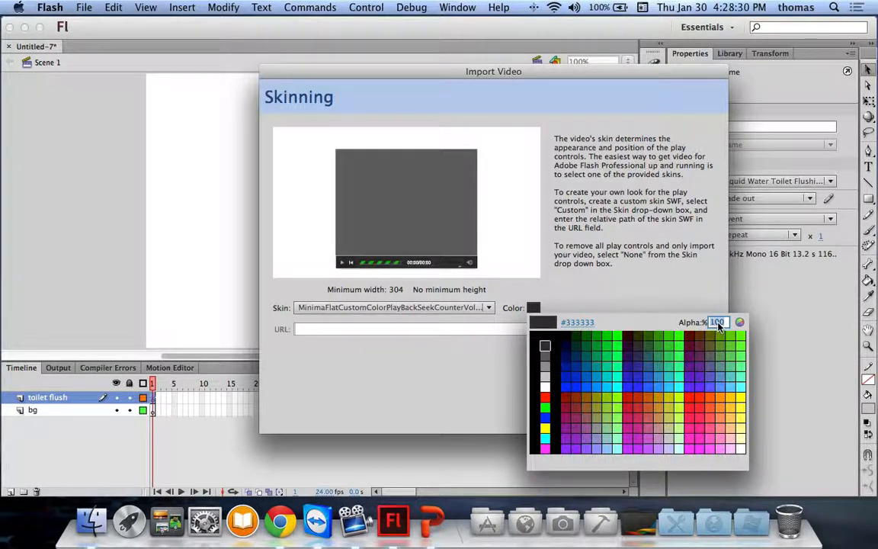
text(6)
key(Return)
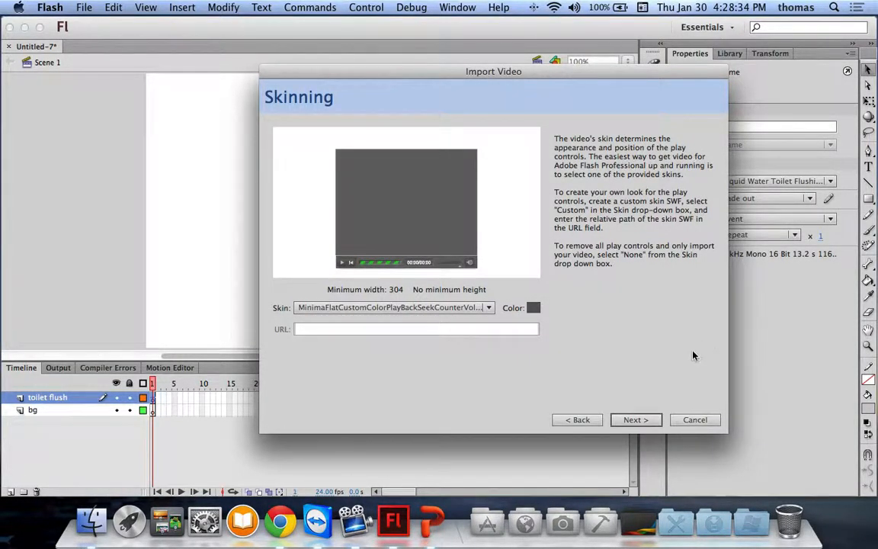
click(536, 308)
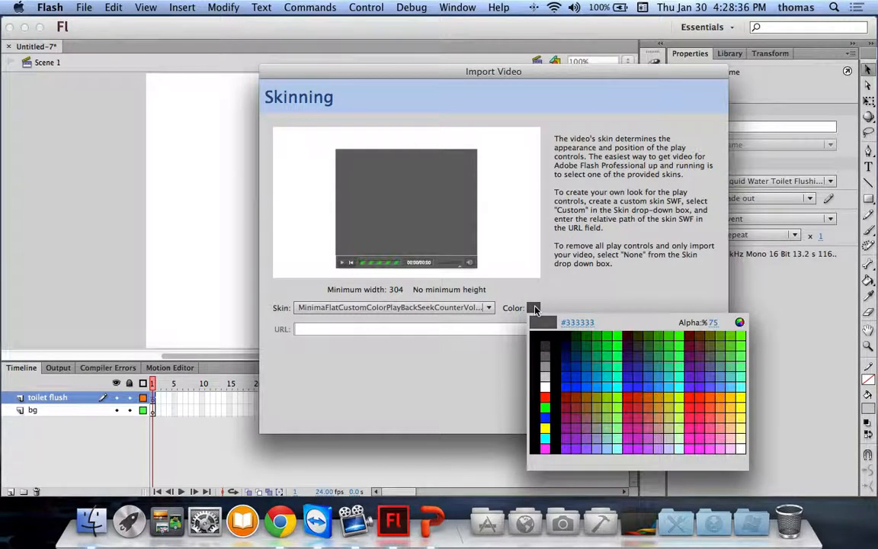
click(614, 286)
Restore the skin color to #333333.
click(533, 309)
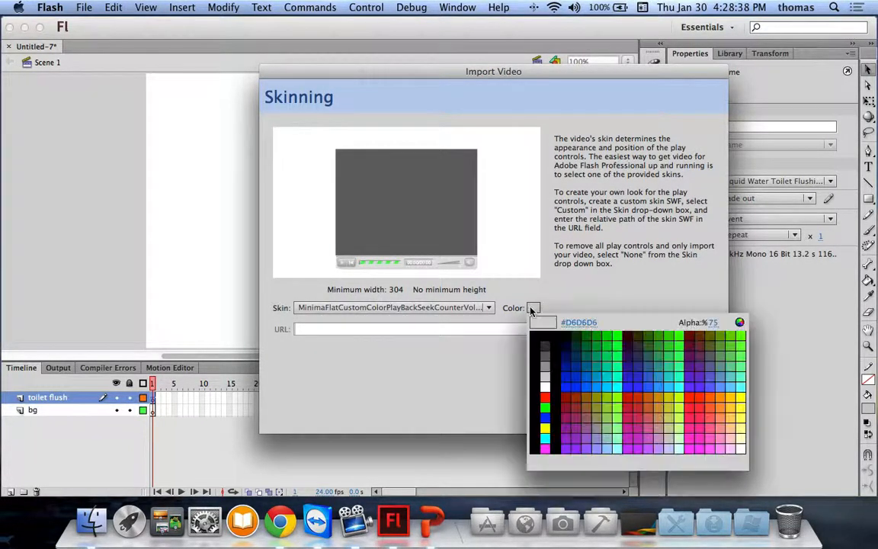
click(577, 322)
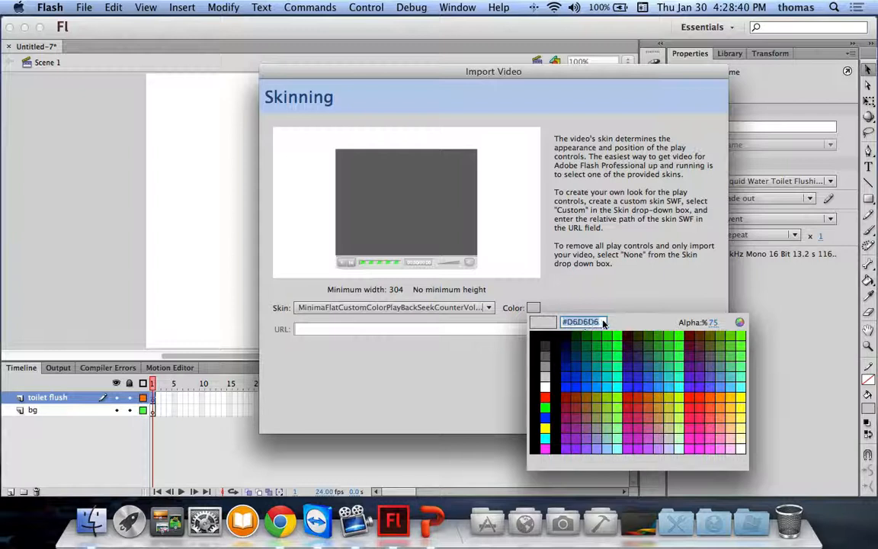
key(BackSpace)
key(BackSpace)
key(BackSpace)
key(BackSpace)
key(BackSpace)
key(BackSpace)
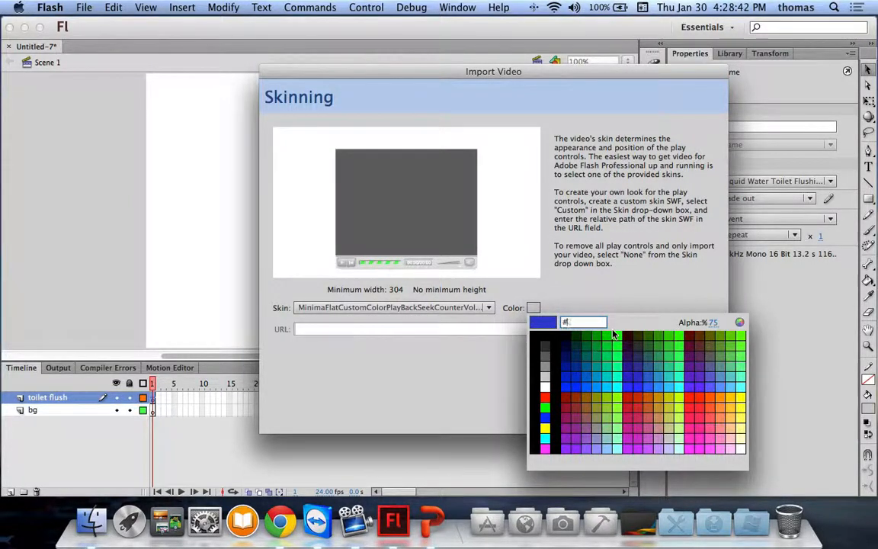
text(333333)
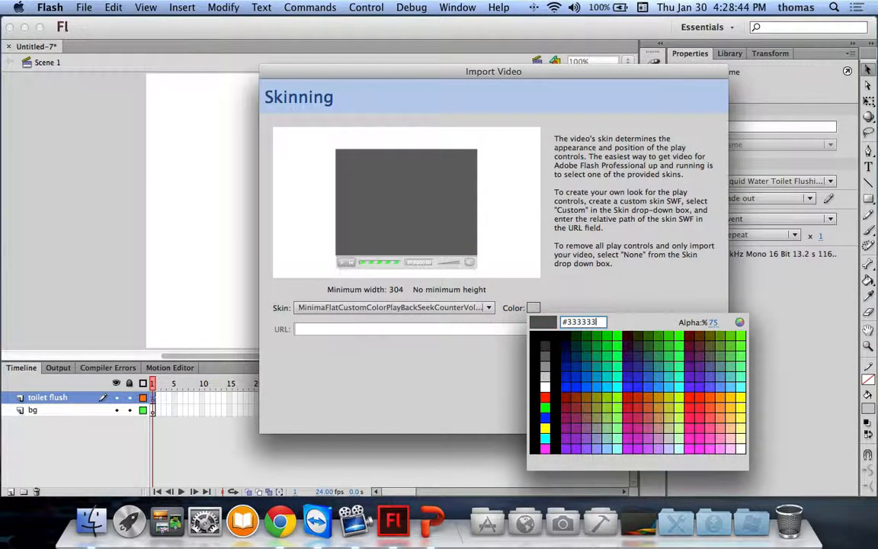
key(Return)
Finish the video import and select the penguin video component on the stage.
click(650, 424)
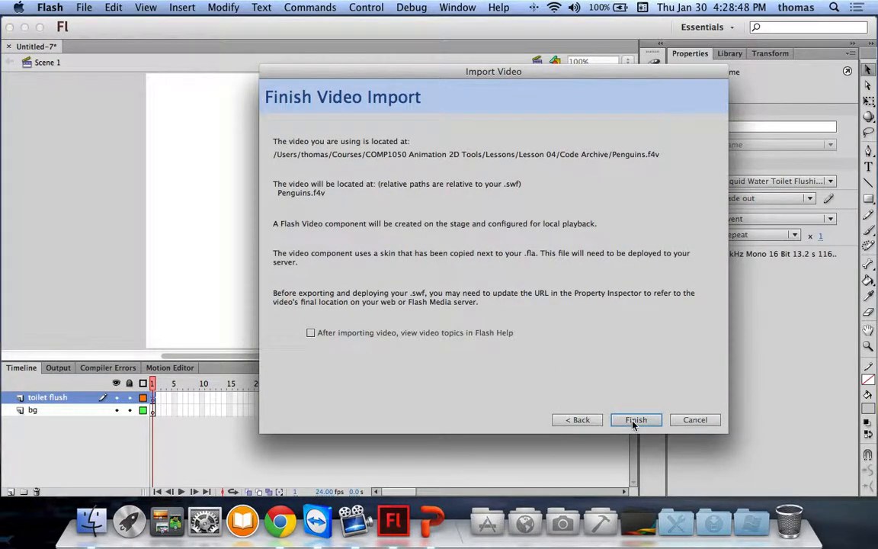
click(633, 423)
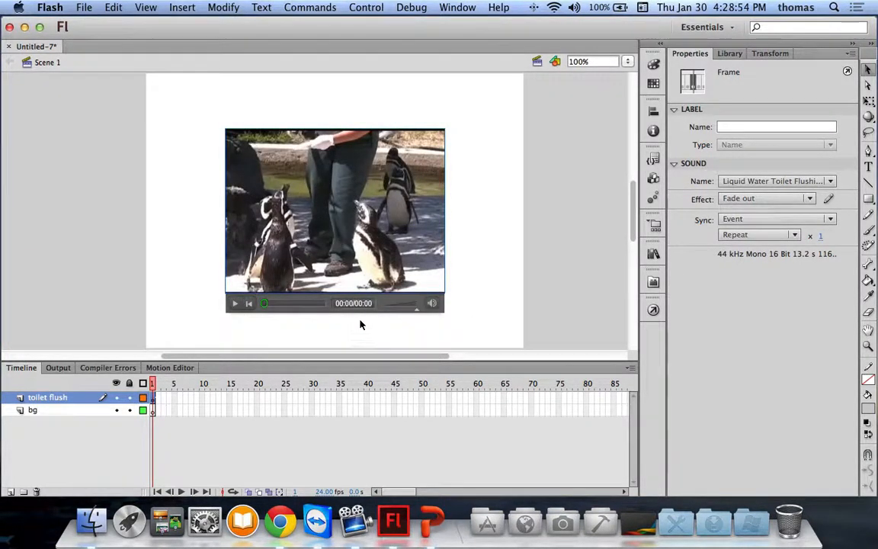
click(252, 309)
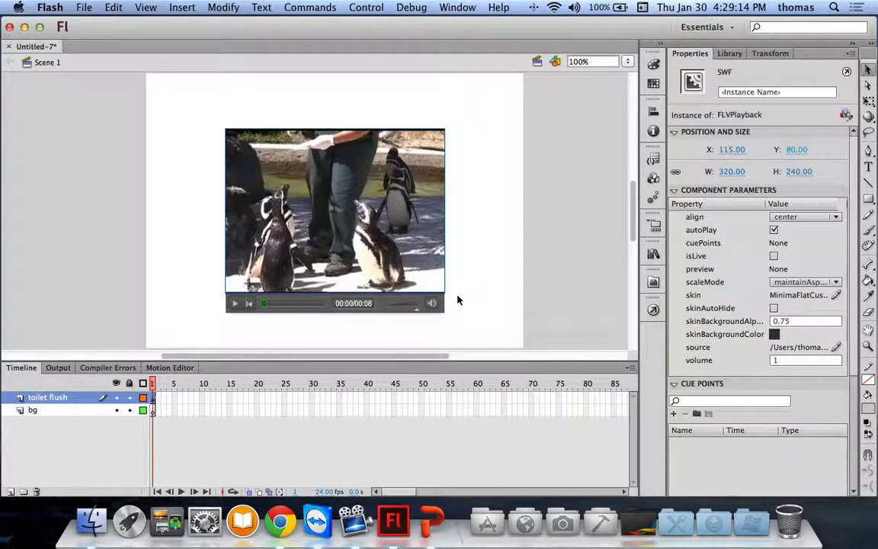
Test the movie, replay the penguin video in the preview window, and close the preview.
key(super+Return)
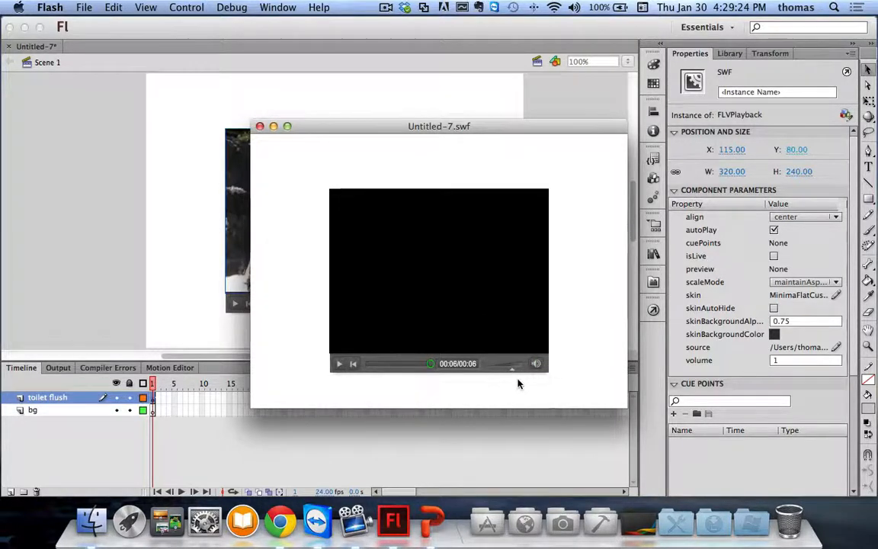
click(338, 364)
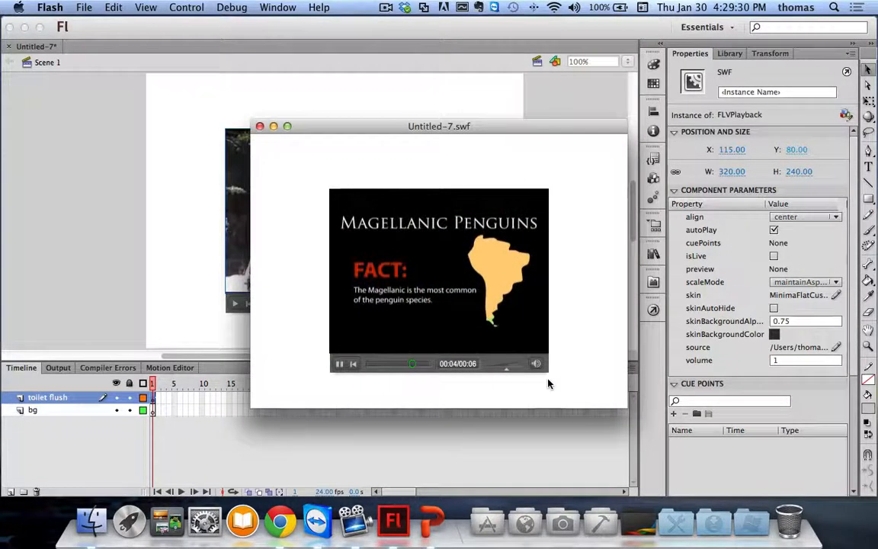
click(259, 126)
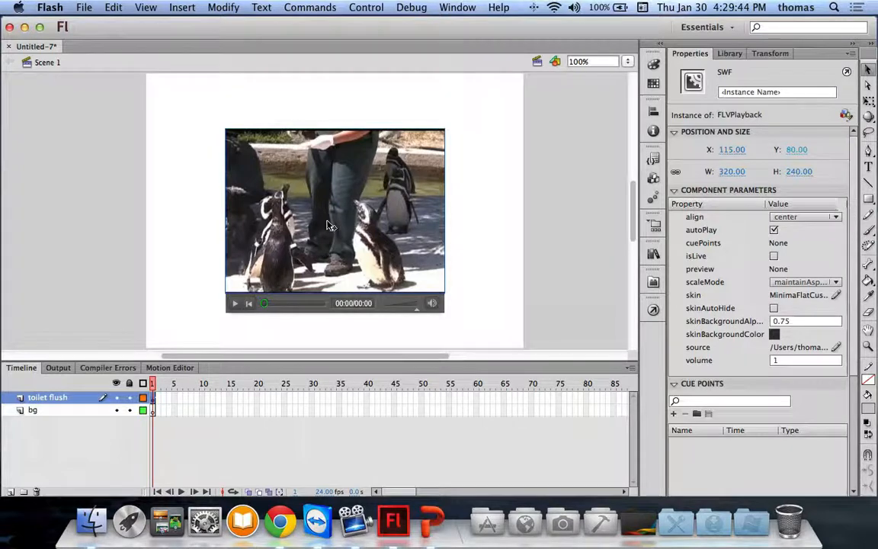
Move the penguin video toward the stage's upper-left corner.
drag(328, 226, 230, 155)
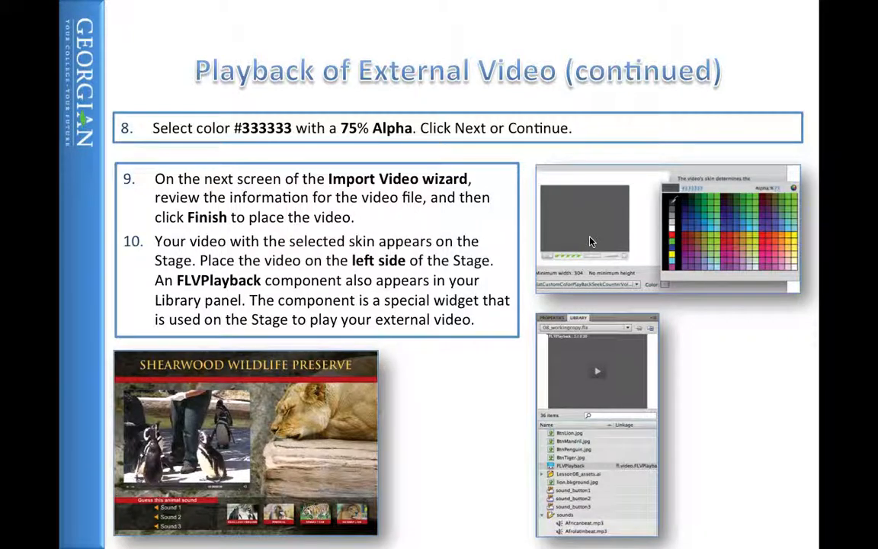
Read on through the PowerPoint slides from previewing the video to the slide on controlling video playback.
key(Right)
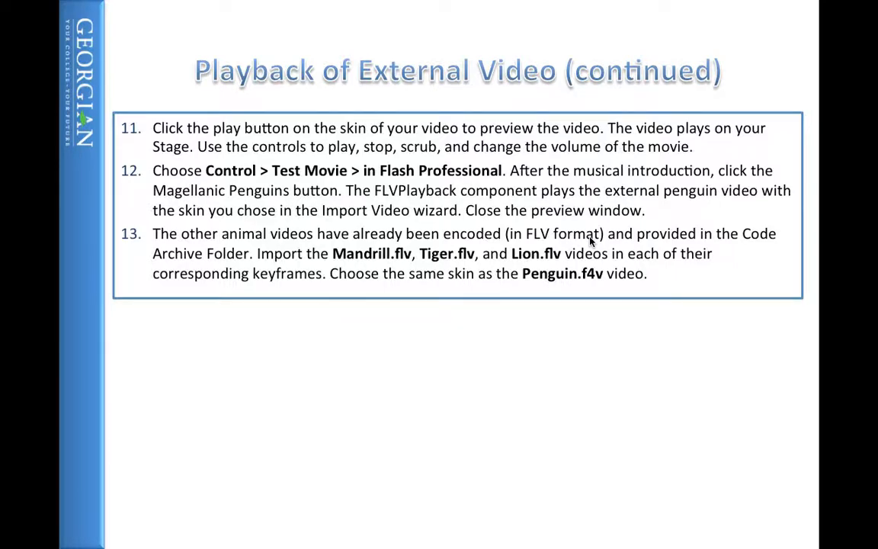
key(Right)
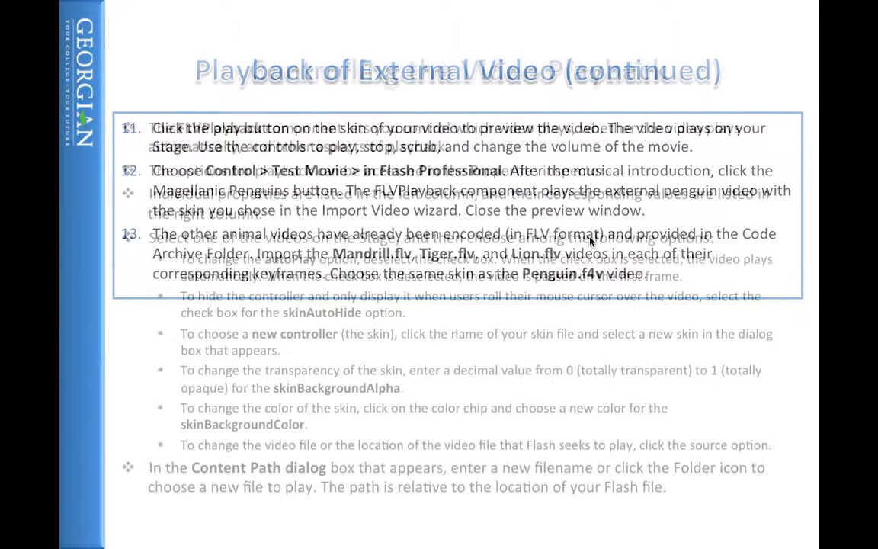